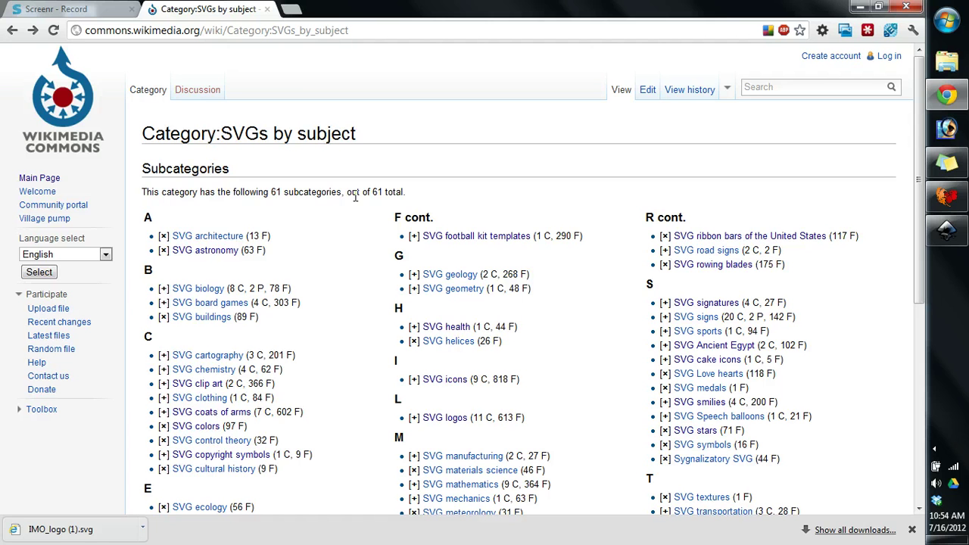
Step: Switch between the embroidery software and the Inkscape document, then return to the Wikimedia Commons page
left_click(951, 202)
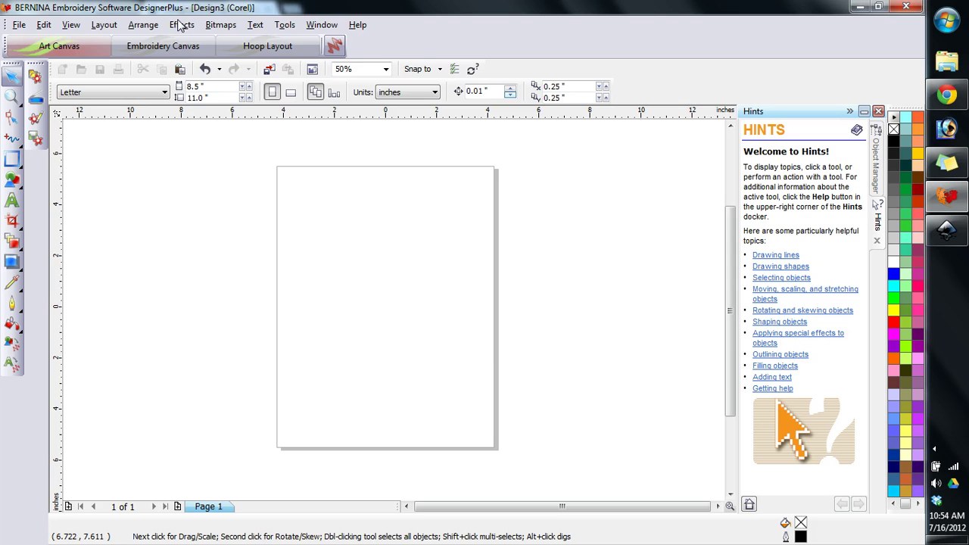
left_click(948, 231)
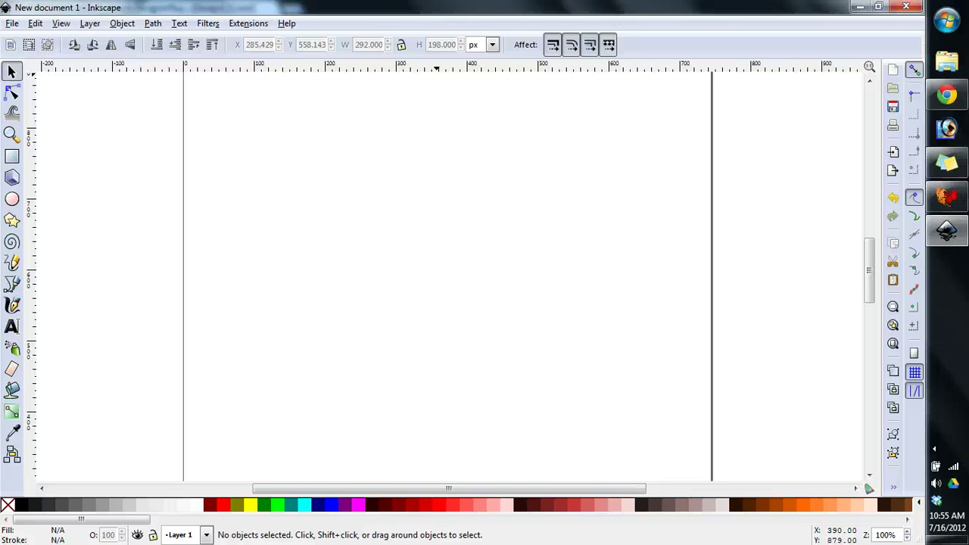
left_click(954, 216)
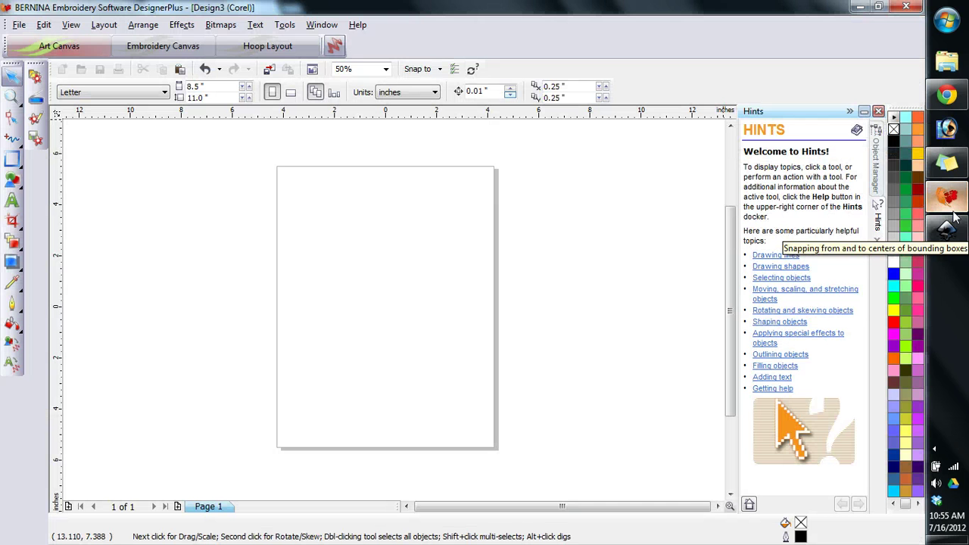
left_click(954, 217)
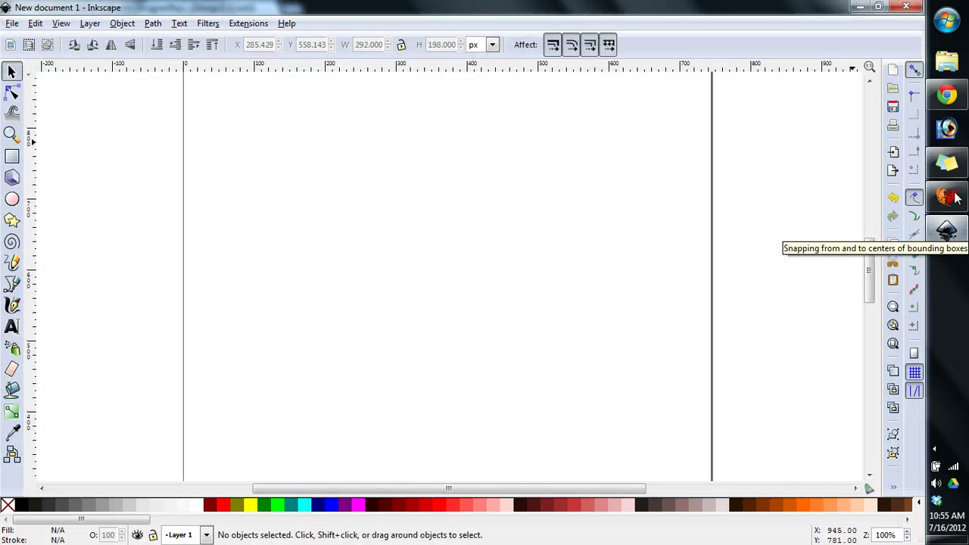
left_click(955, 106)
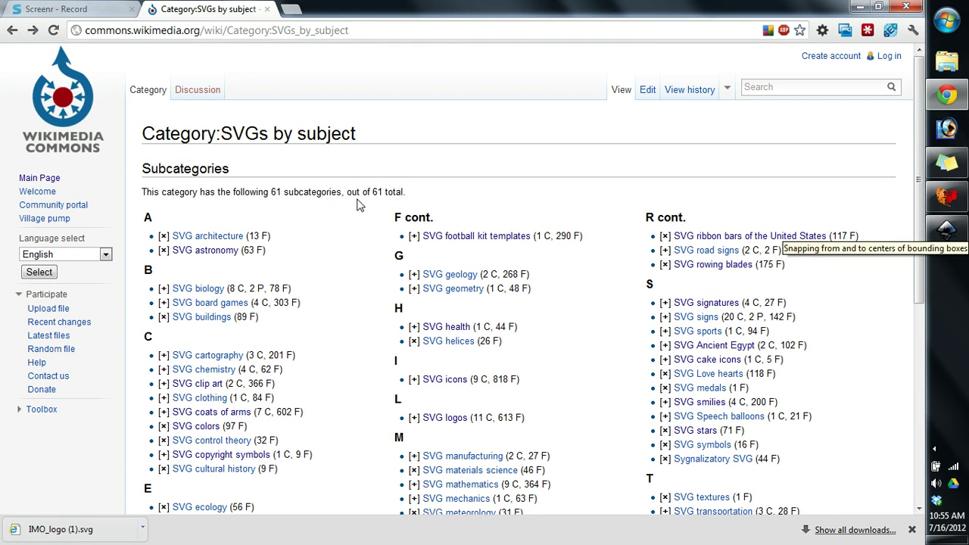
scroll(324, 180, "down", 1)
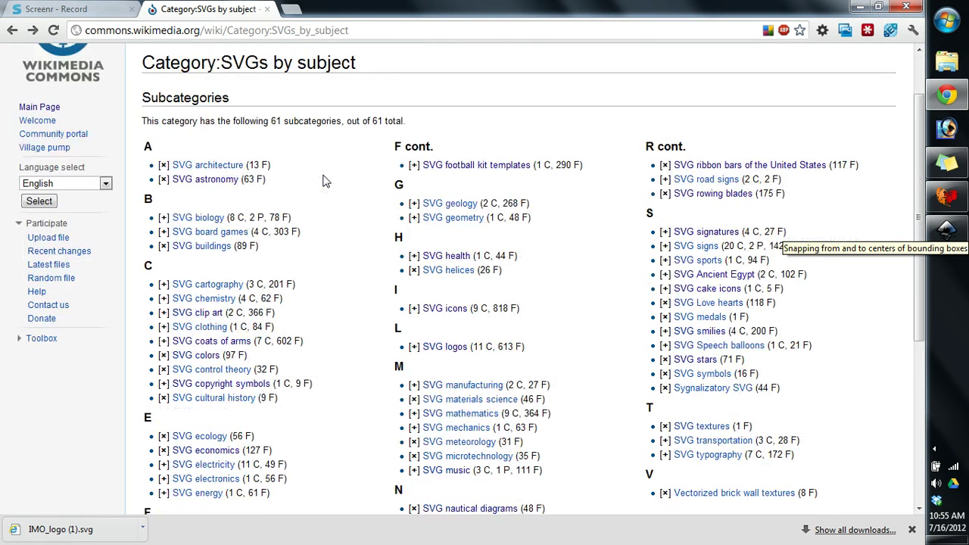
scroll(323, 180, "down", 1)
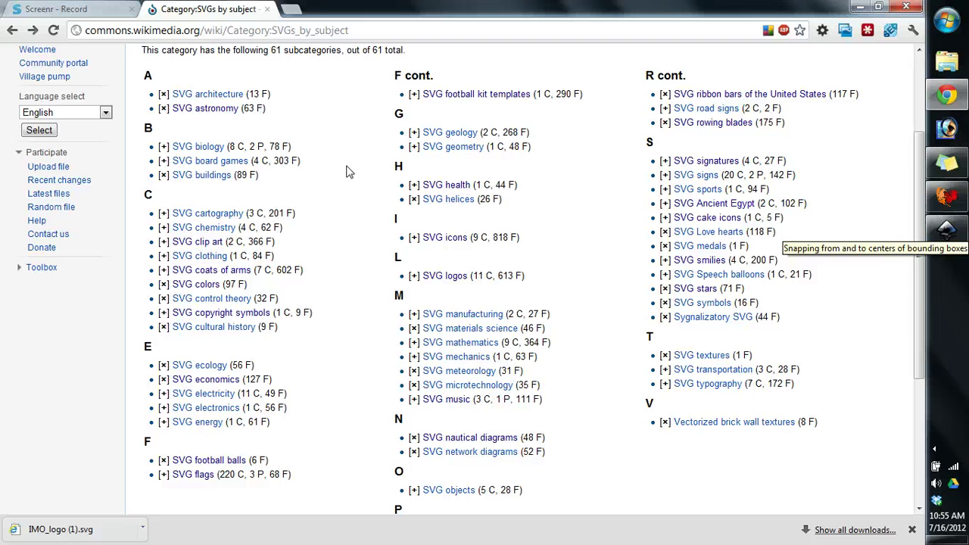
scroll(359, 163, "down", 2)
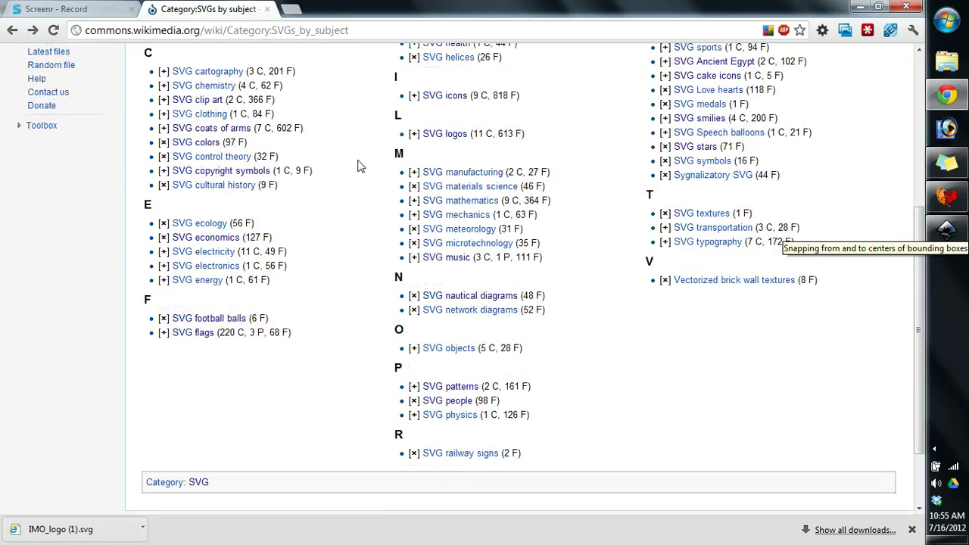
scroll(359, 165, "up", 2)
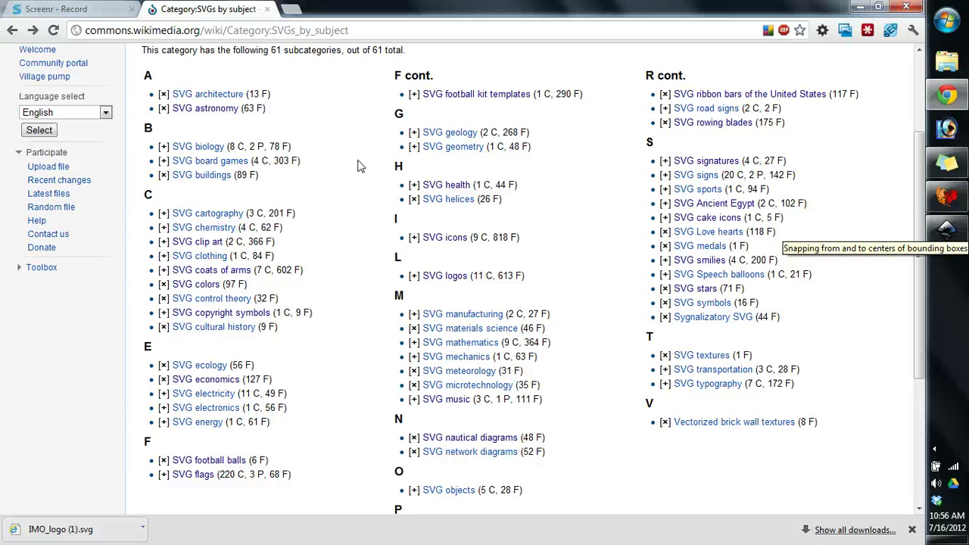
Step: Open Category:SVG logos and scroll the gallery down to the IMO logo.svg thumbnail
left_click(441, 279)
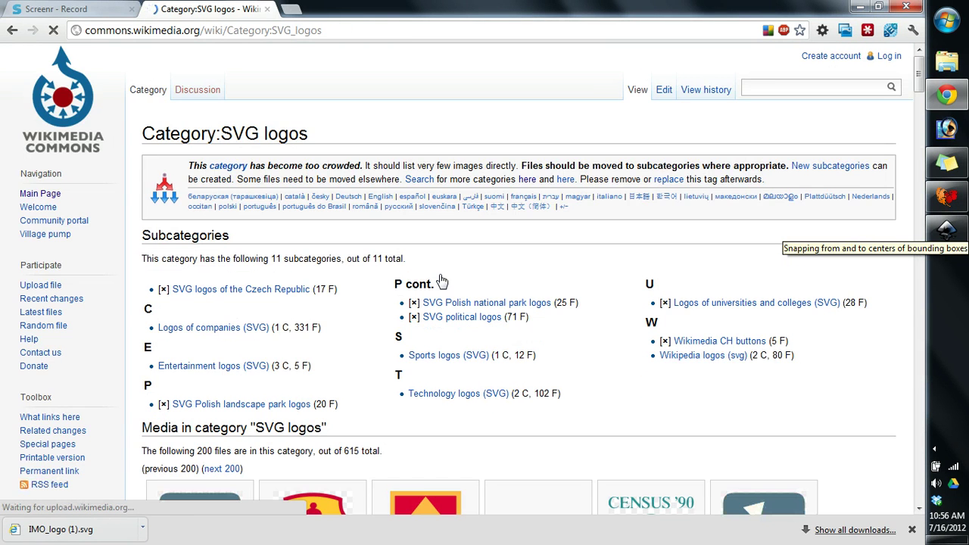
scroll(591, 270, "down", 3)
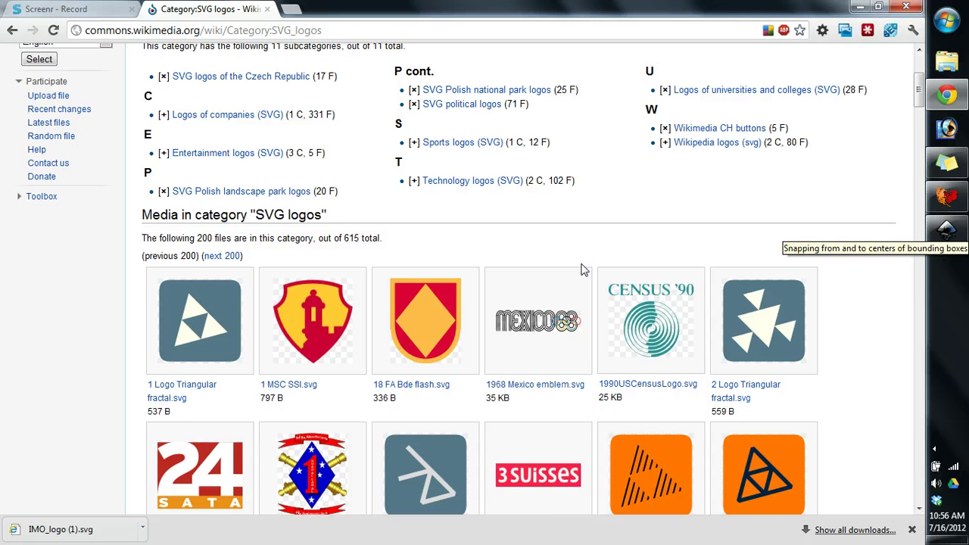
scroll(854, 327, "down", 2)
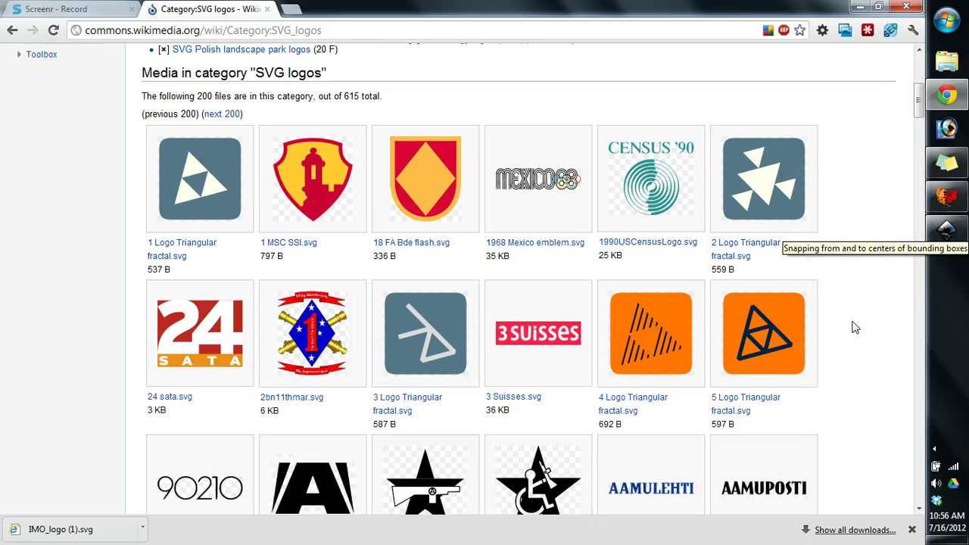
scroll(854, 327, "down", 3)
scroll(854, 327, "down", 2)
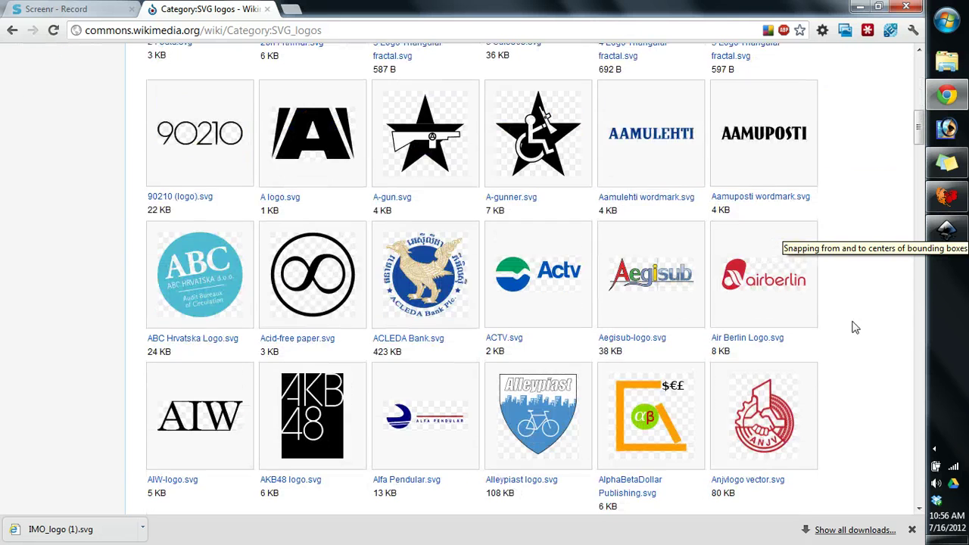
scroll(854, 327, "down", 4)
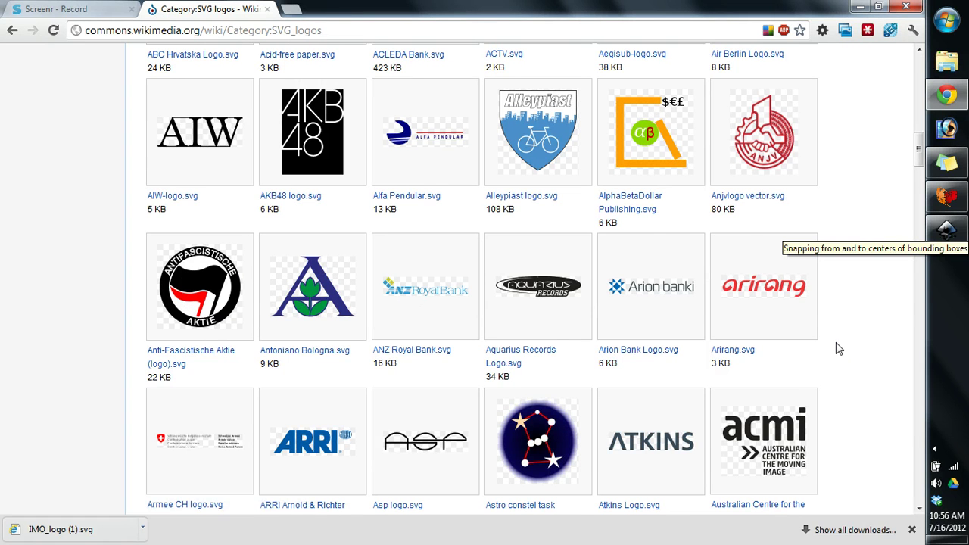
scroll(839, 349, "down", 3)
scroll(839, 349, "down", 15)
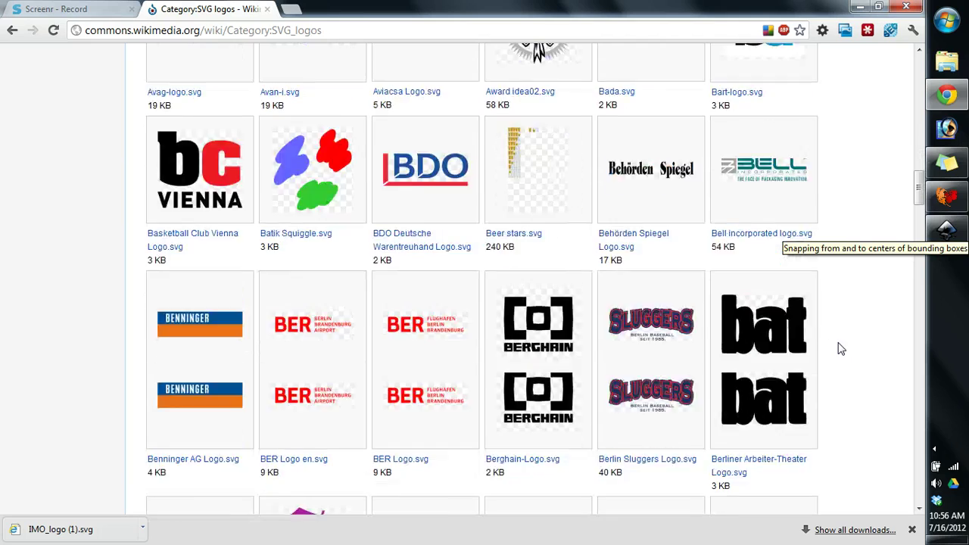
scroll(841, 348, "down", 15)
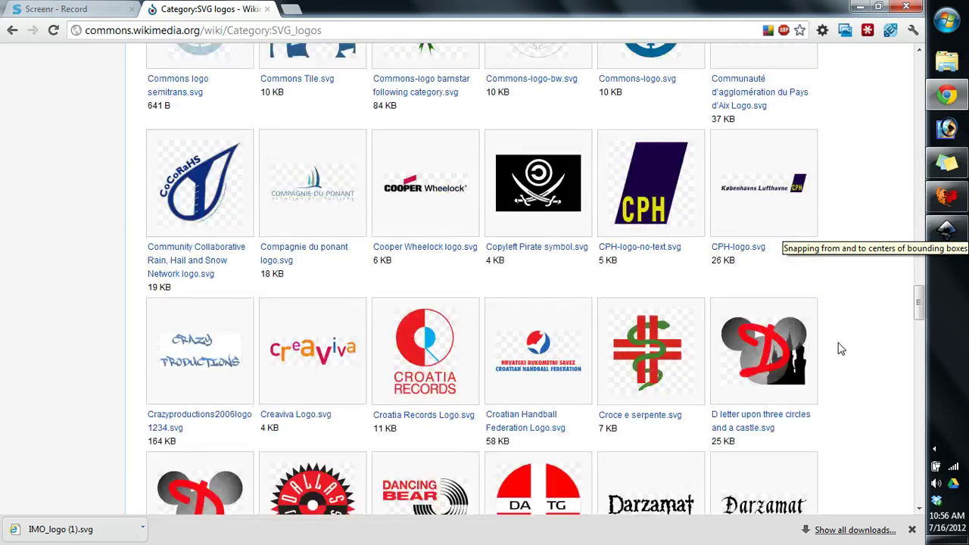
scroll(840, 348, "down", 10)
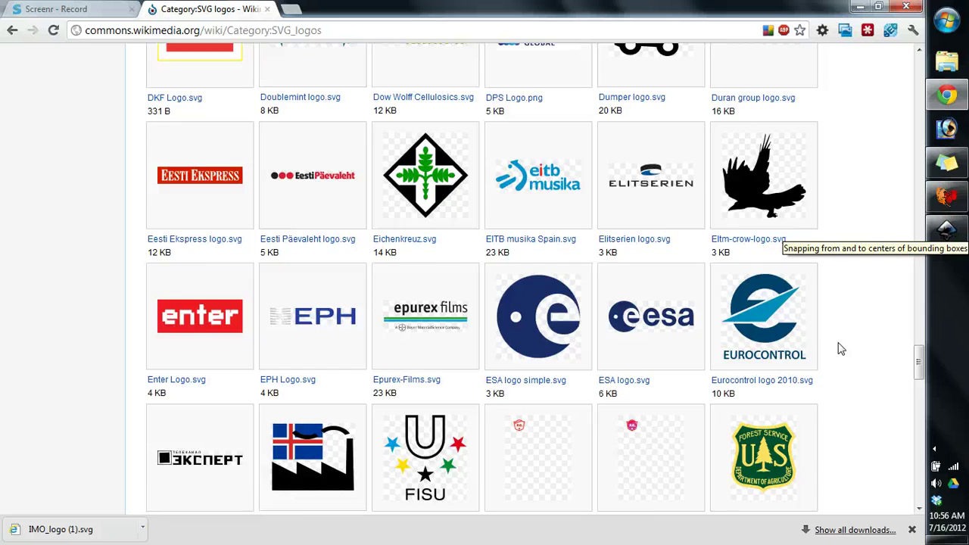
scroll(840, 348, "down", 11)
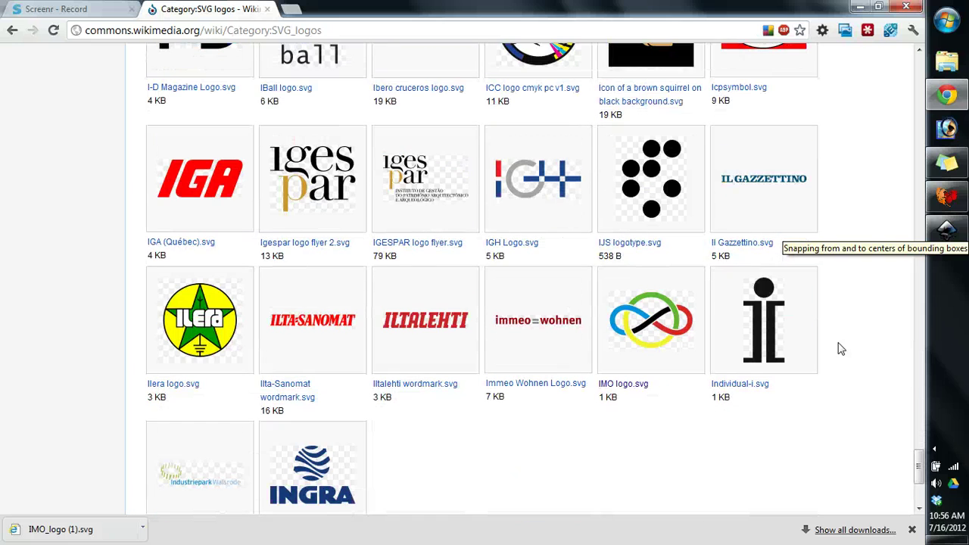
Step: Open the IMO logo.svg file page and save the linked SVG, downloading it as IMO_logo (2).svg
left_click(658, 319)
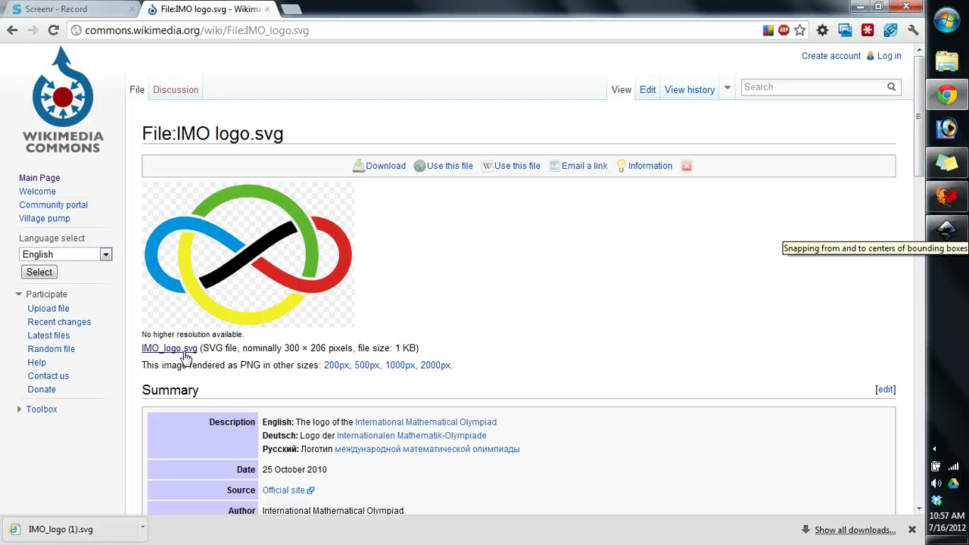
right_click(185, 352)
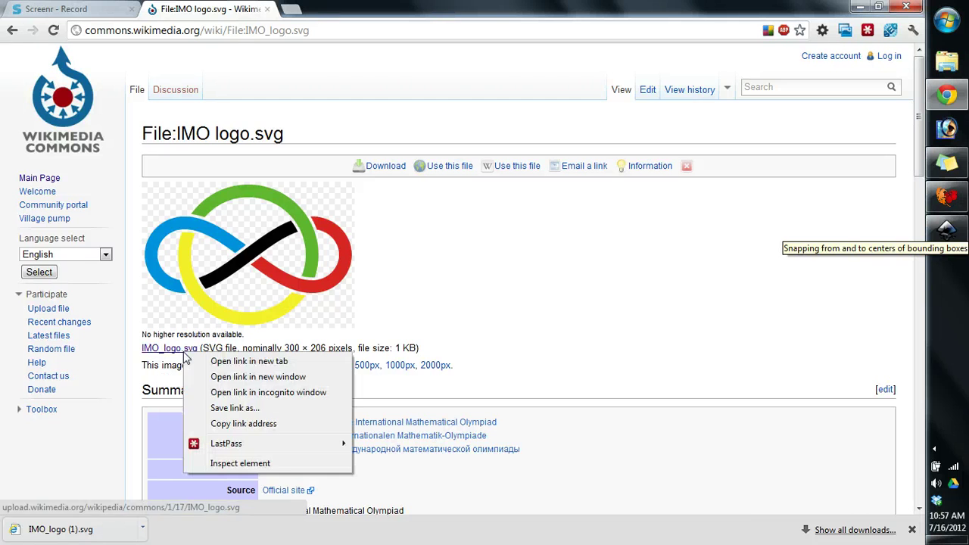
left_click(227, 408)
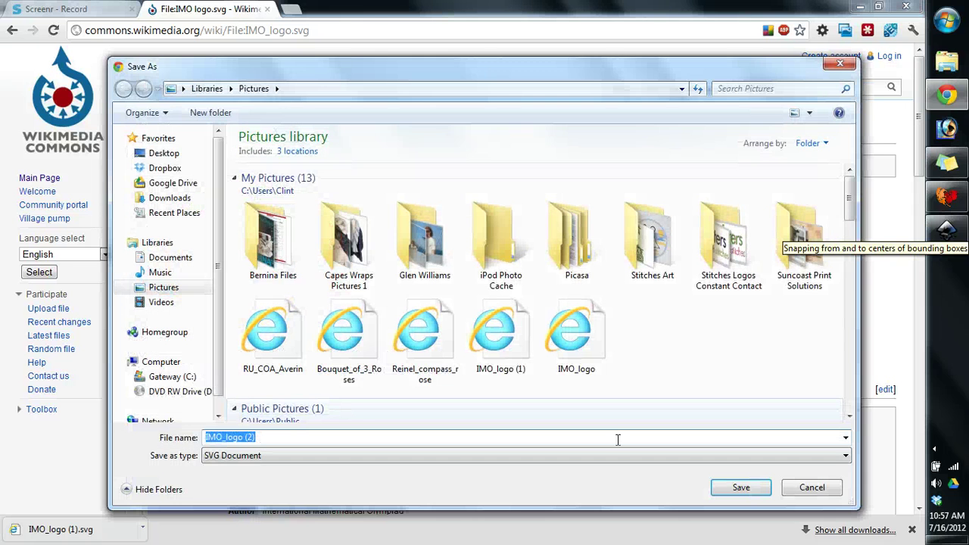
left_click(741, 488)
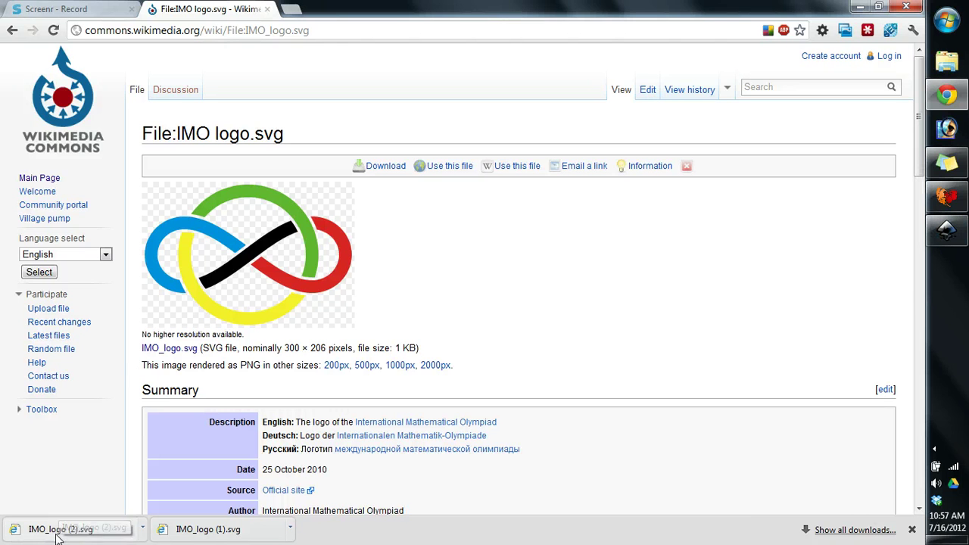
Step: Drop the downloaded IMO logo SVG into Inkscape and move the 292 × 198 px logo group to the page centre
left_click_drag(56, 533, 498, 255)
left_click(336, 313)
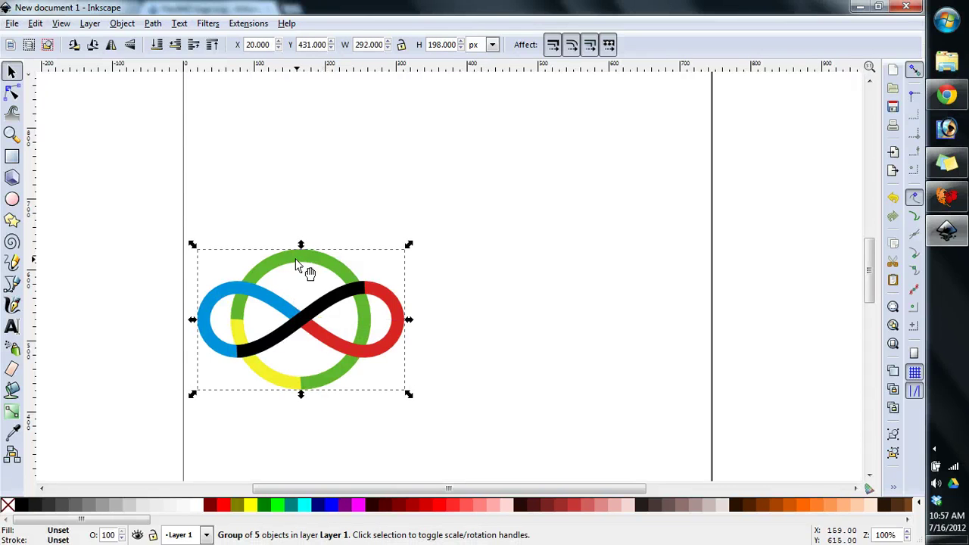
left_click_drag(297, 262, 495, 190)
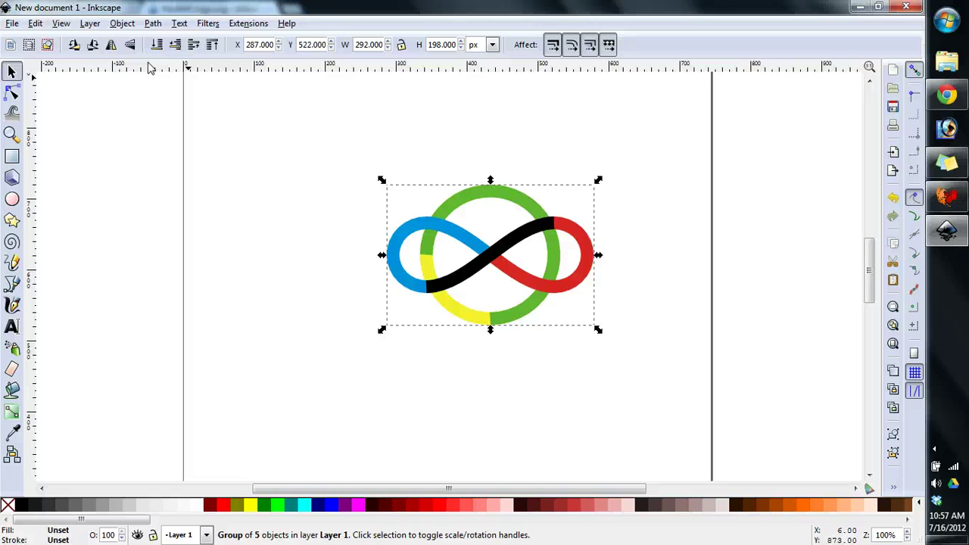
Step: Save the logo as the Enhanced Metafile 'imo logo.emf' in 6_floral_vectors, accepting the default EMF output options
left_click(12, 24)
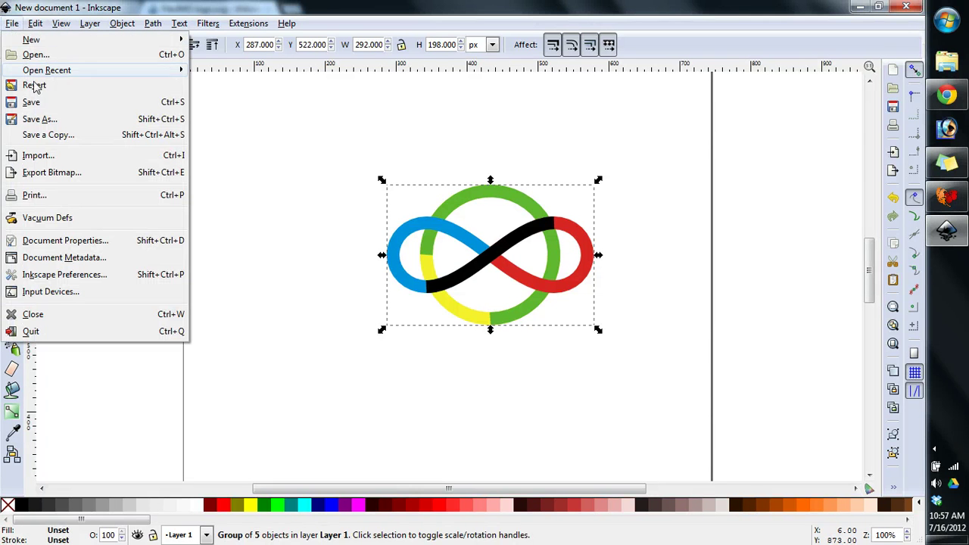
left_click(39, 119)
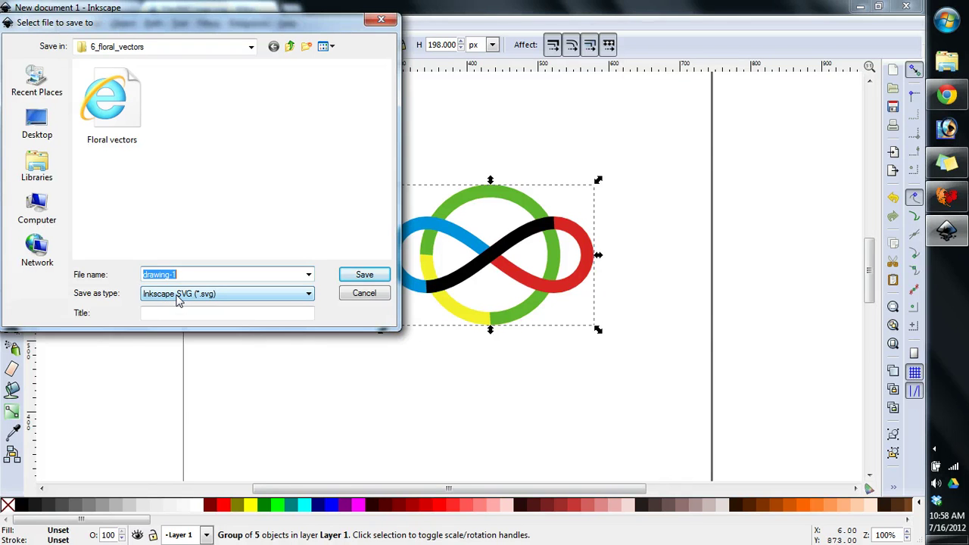
type("im")
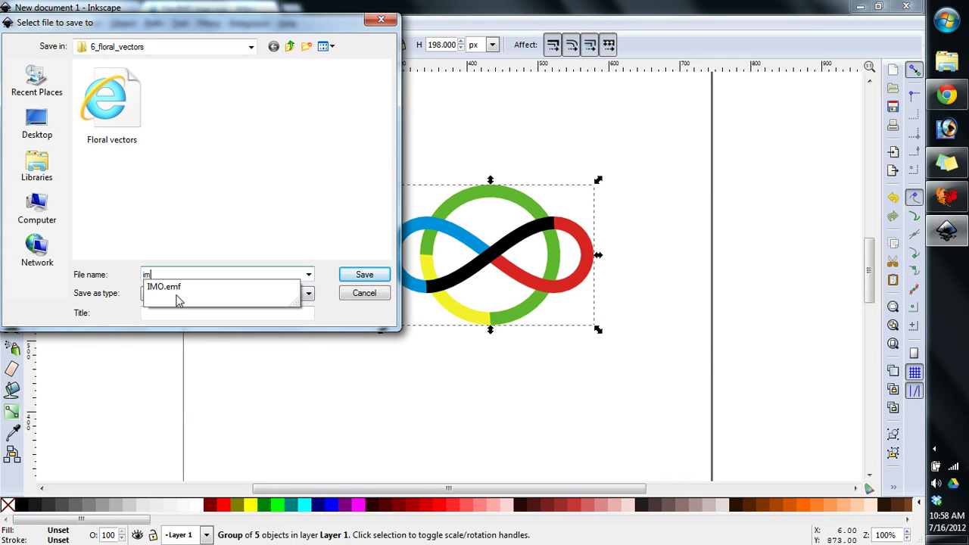
type("o logo")
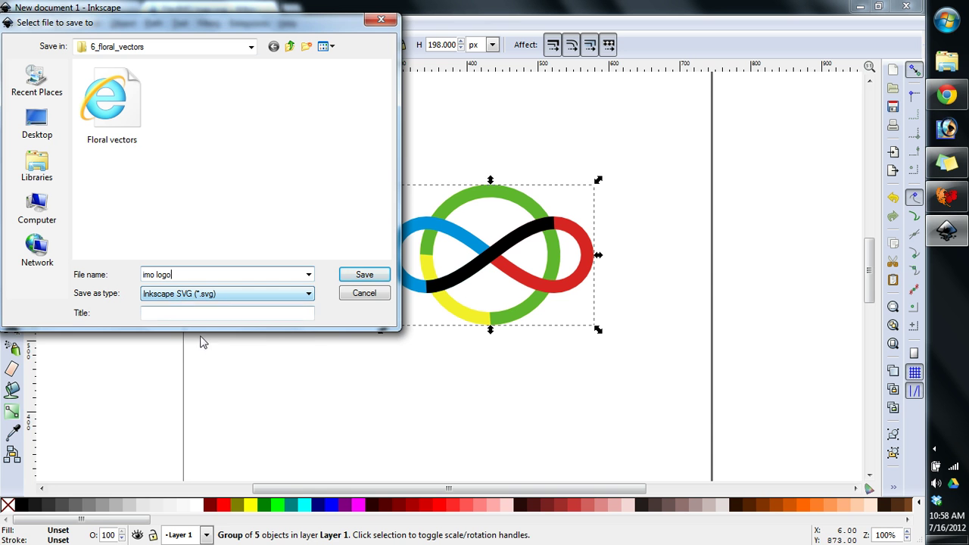
left_click(186, 295)
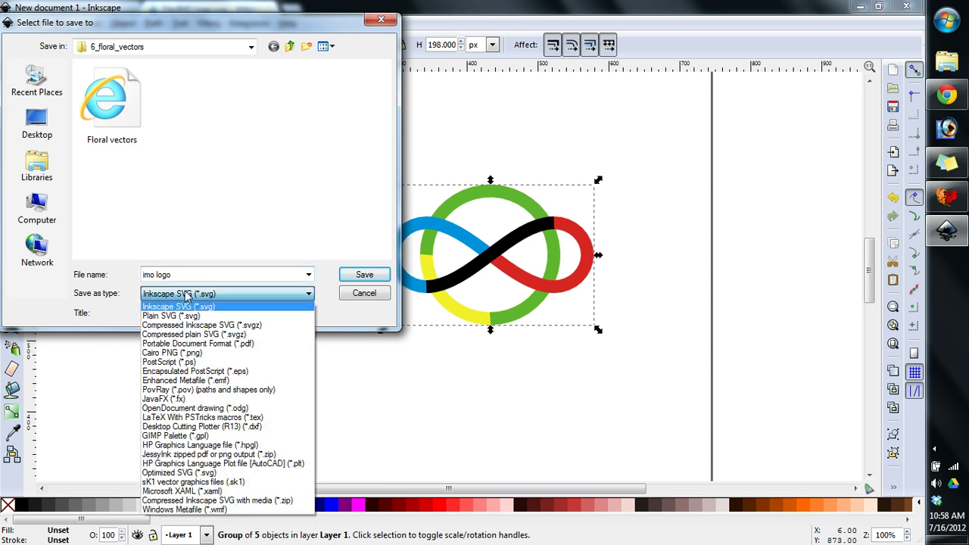
left_click(185, 380)
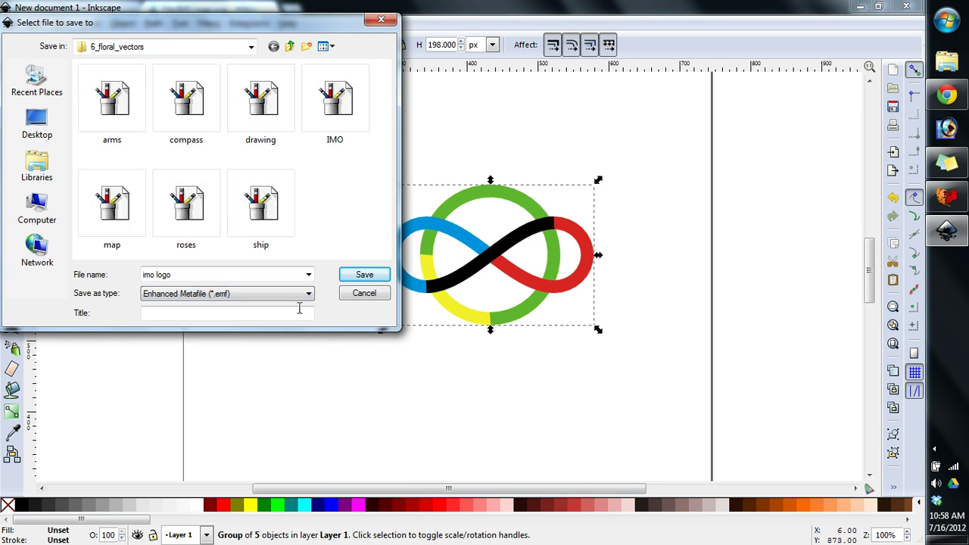
left_click(364, 275)
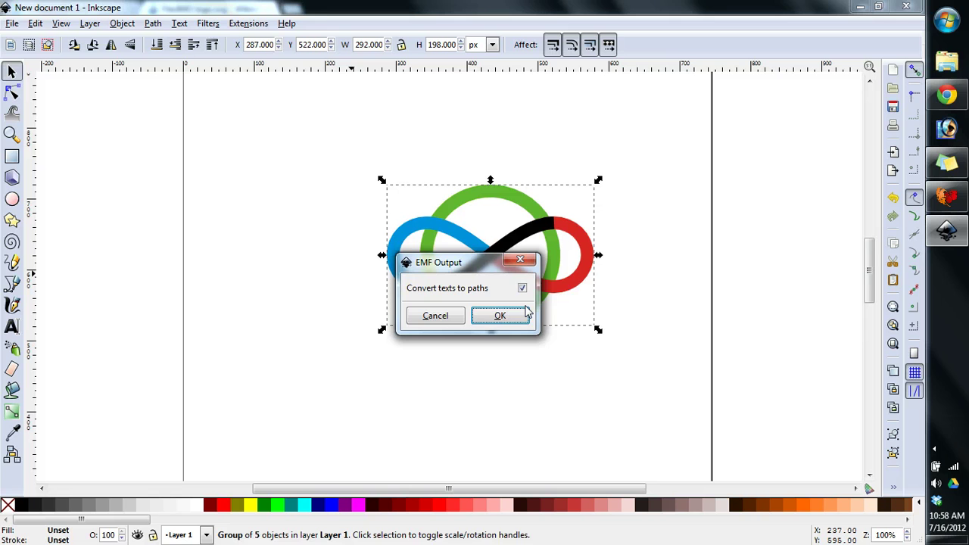
left_click(503, 316)
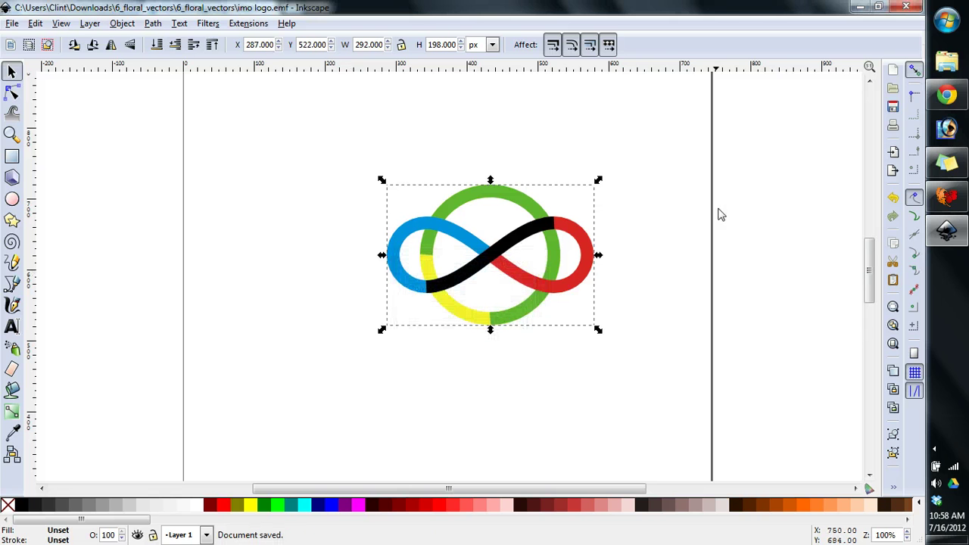
Step: Minimise Inkscape and open BERNINA's Load Picture import dialog at the 6_floral_vectors folder
left_click(859, 10)
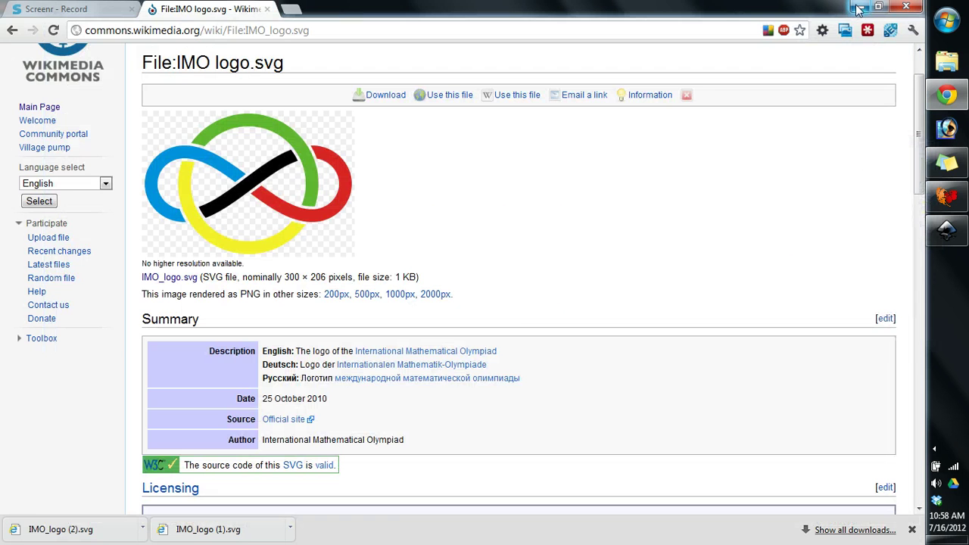
left_click(958, 201)
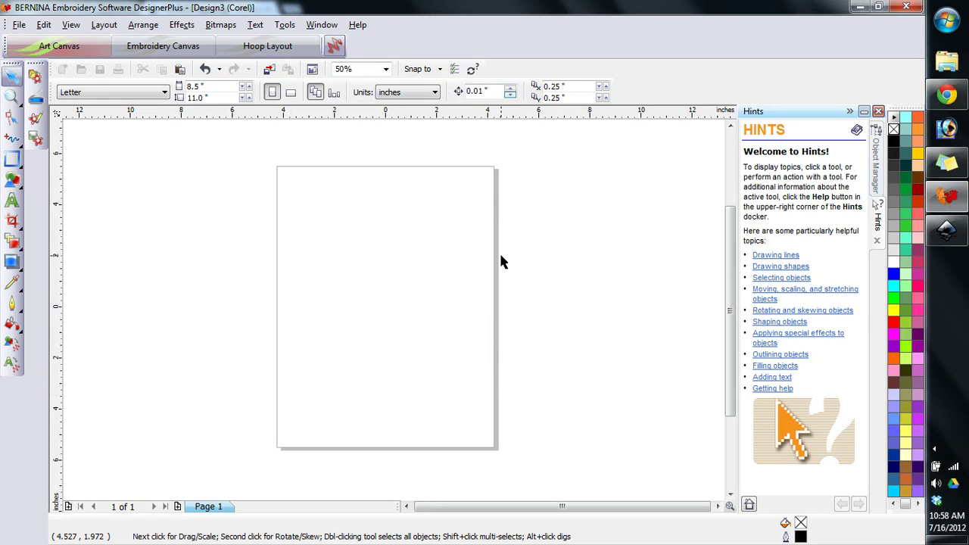
left_click(36, 77)
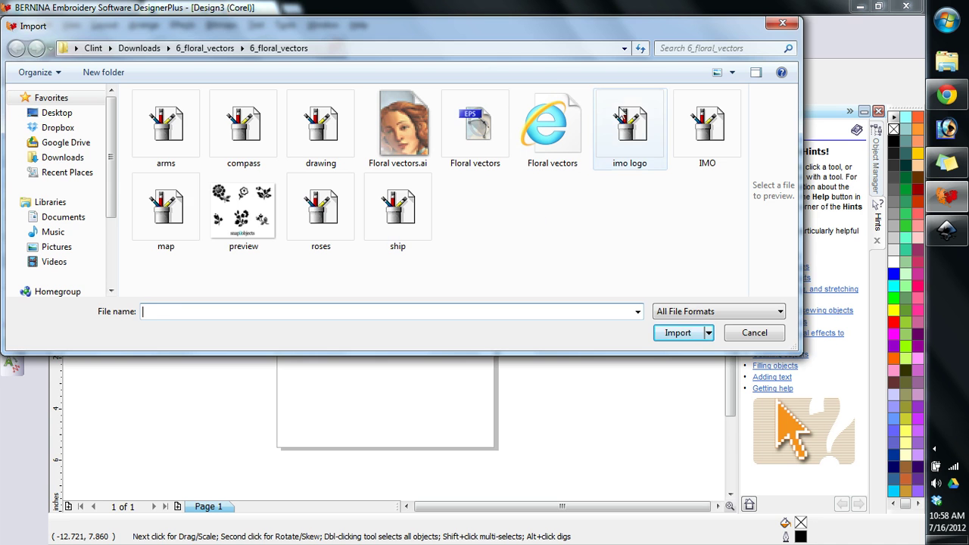
Step: Import imo logo onto the Art Canvas, centre it, and enlarge it to 3.879 × 2.548 inches
double_click(620, 123)
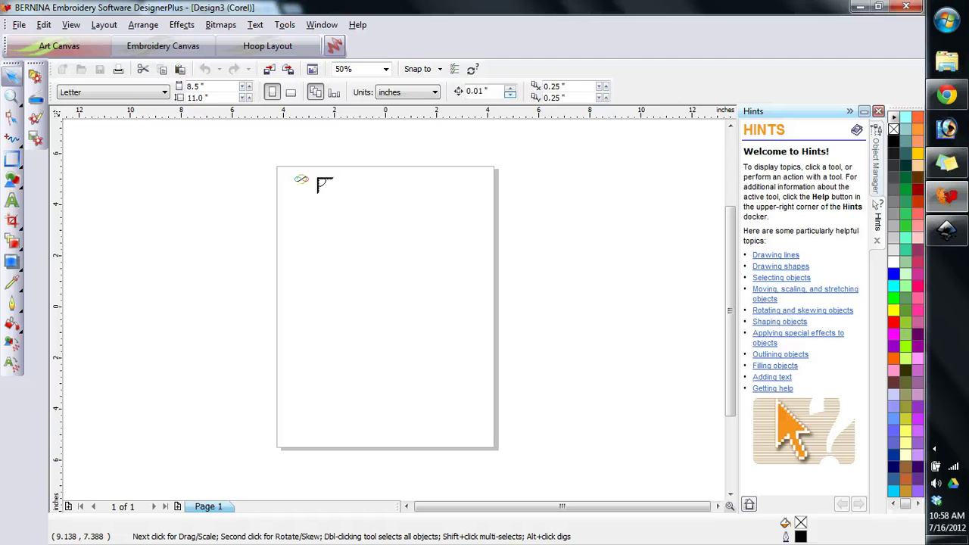
key("Return")
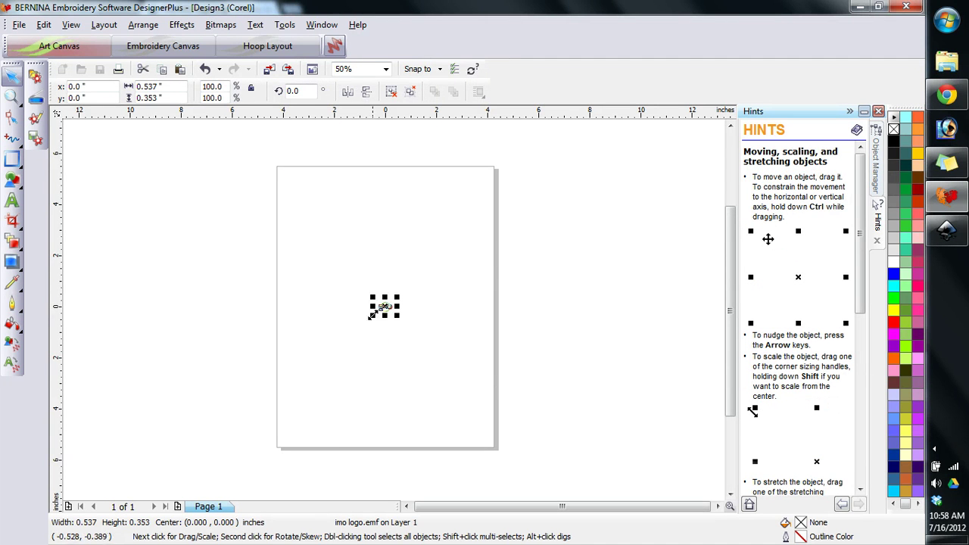
left_click_drag(373, 316, 288, 386)
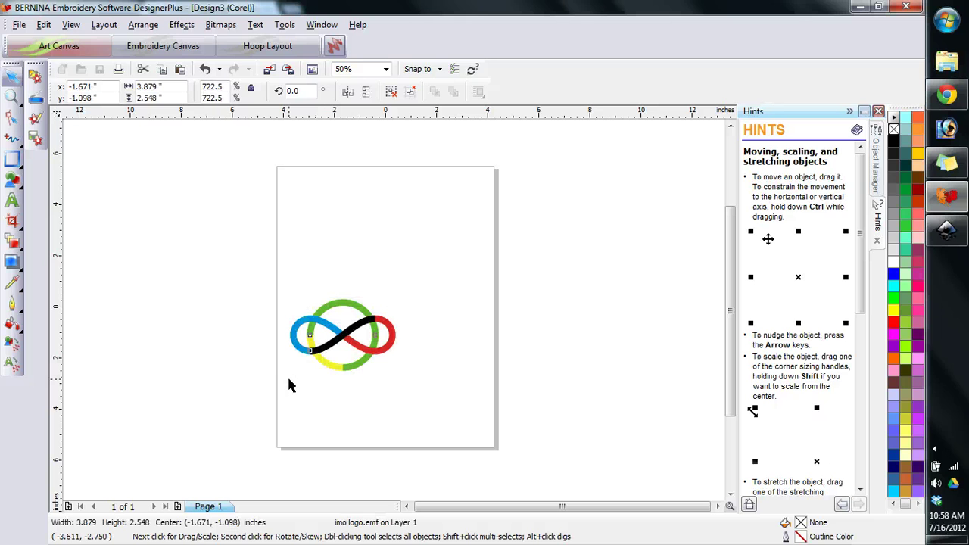